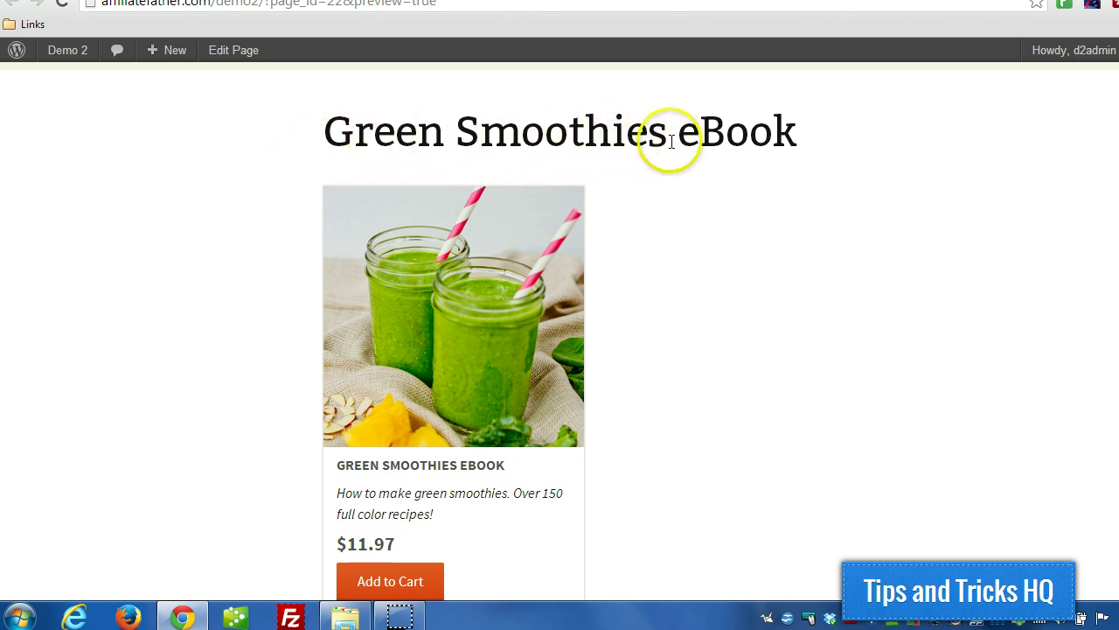
Scroll through the Green Smoothies eBook preview and briefly highlight the product description
{"action": "scroll", "coordinate": [263, 212], "scroll_direction": "down", "scroll_amount": 1}
{"action": "scroll", "coordinate": [262, 212], "scroll_direction": "up", "scroll_amount": 1}
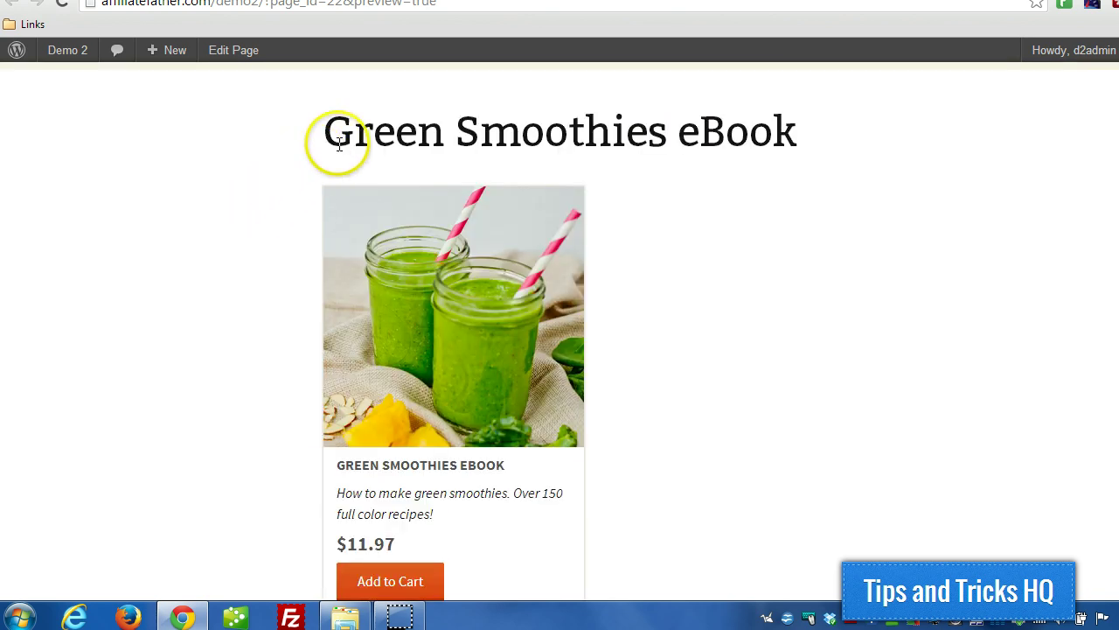
{"action": "scroll", "coordinate": [442, 257], "scroll_direction": "down", "scroll_amount": 2}
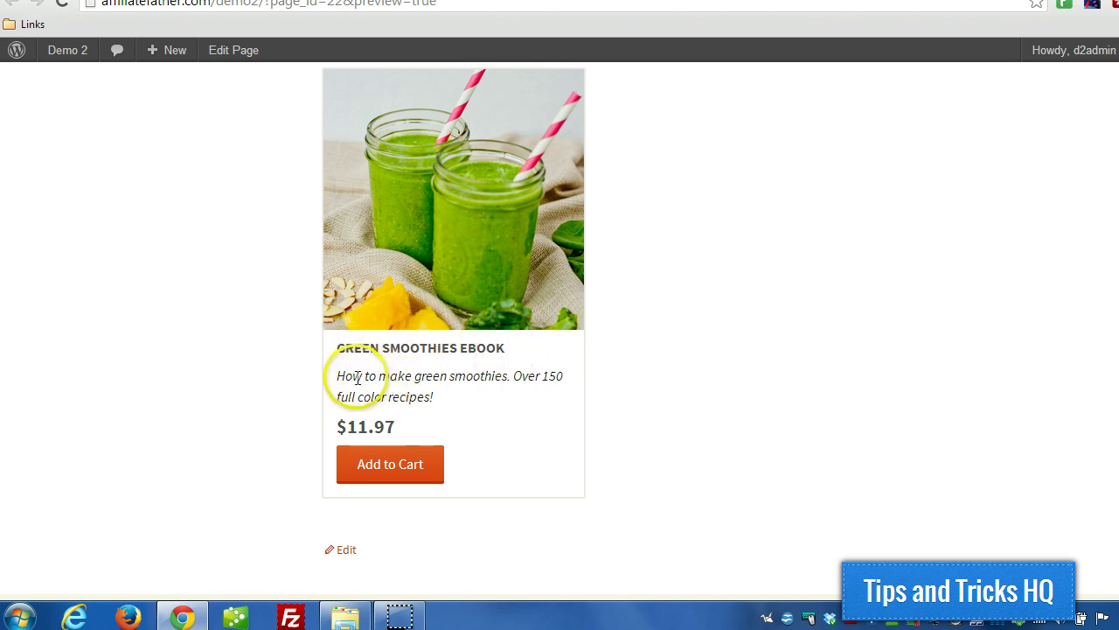
{"action": "triple_click", "coordinate": [425, 385]}
{"action": "left_click", "coordinate": [390, 423]}
Add the eBook to the shopping cart, then close the preview to return to the editor
{"action": "left_click", "coordinate": [435, 463]}
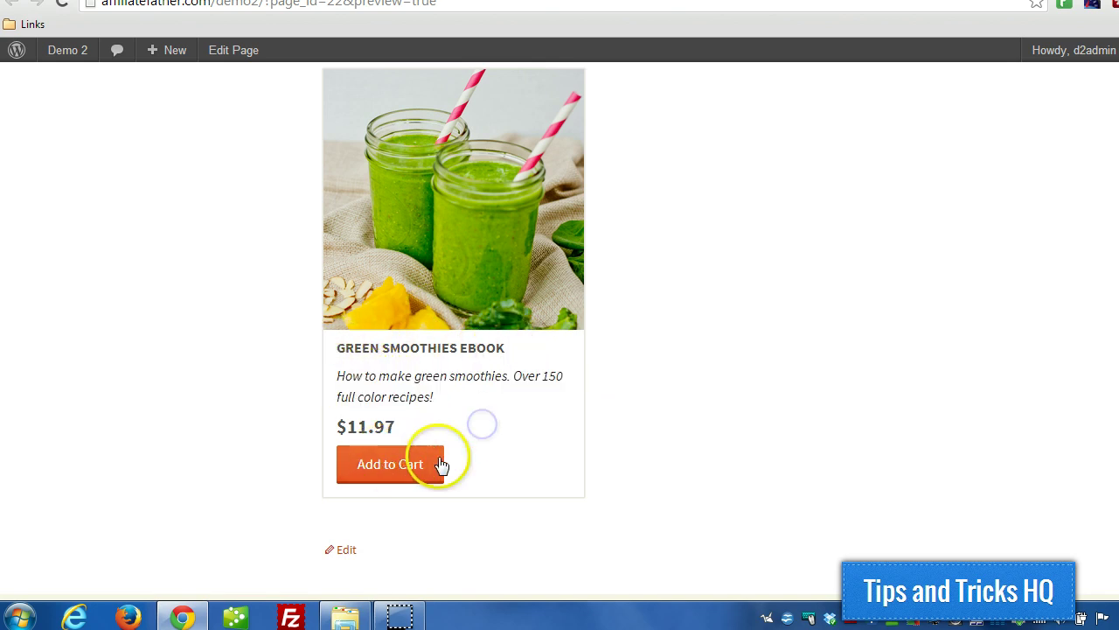
{"action": "scroll", "coordinate": [626, 395], "scroll_direction": "down", "scroll_amount": 1}
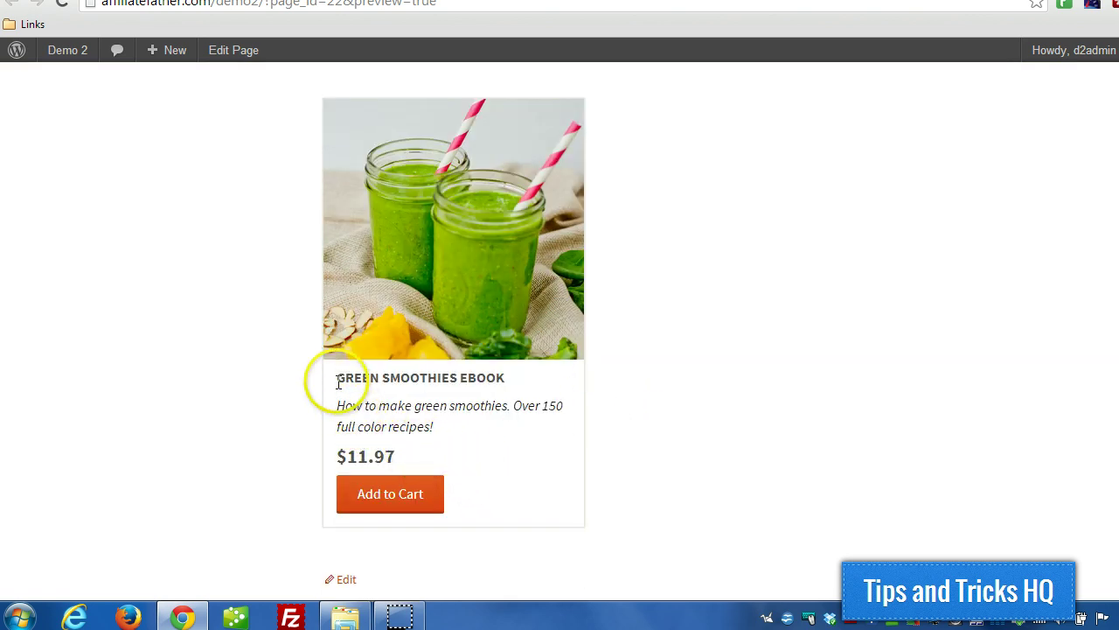
{"action": "left_click", "coordinate": [400, 497]}
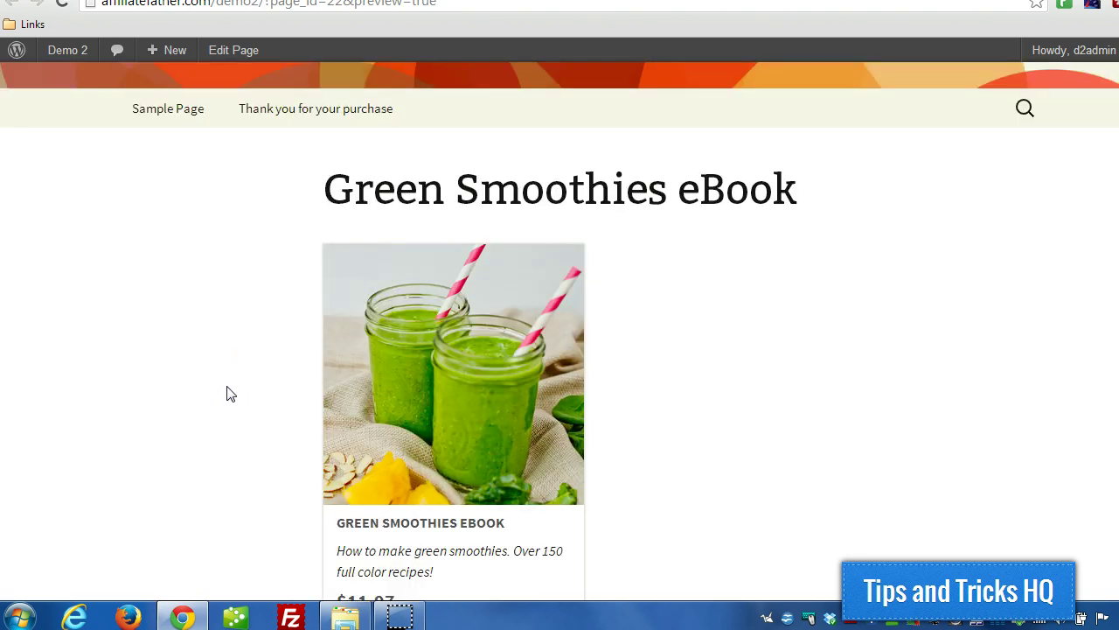
{"action": "scroll", "coordinate": [227, 393], "scroll_direction": "down", "scroll_amount": 1}
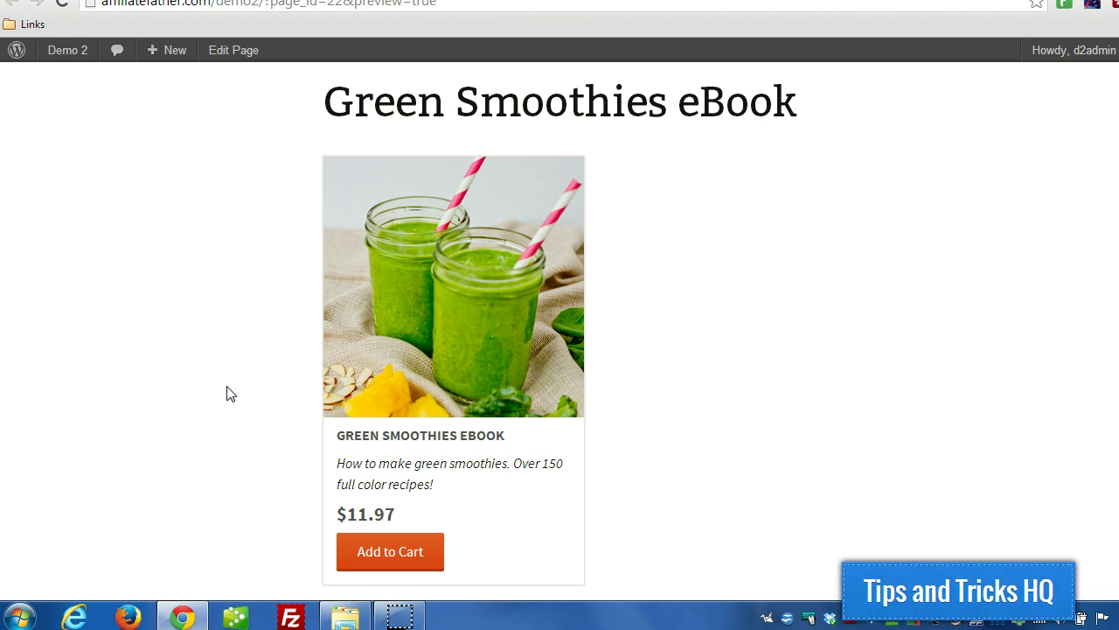
{"action": "key", "text": "ctrl+w"}
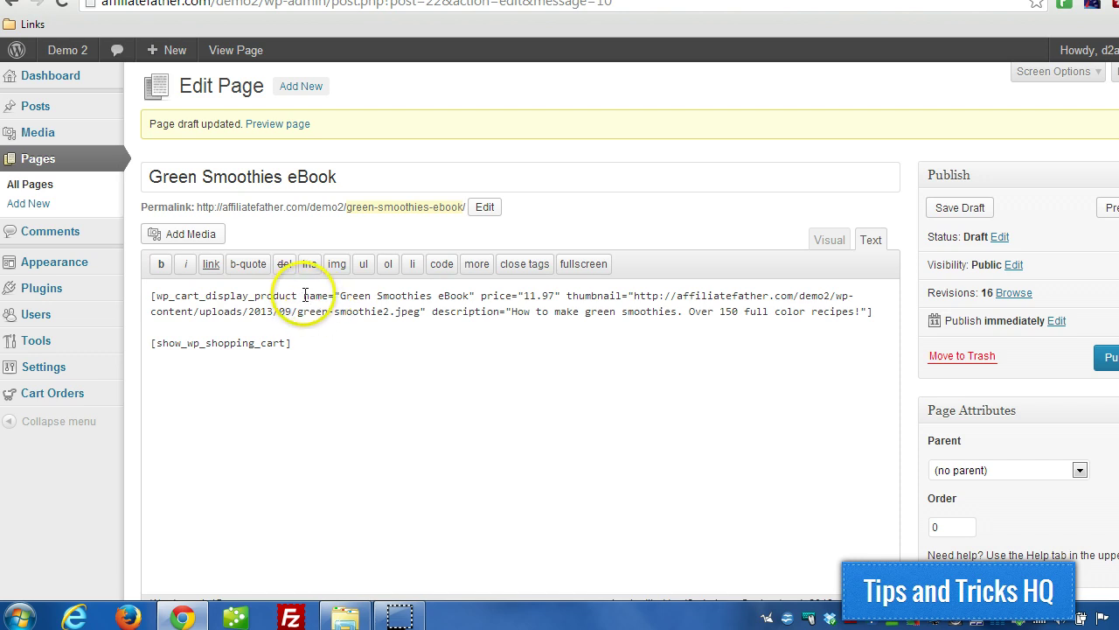
Highlight the shortcode's thumbnail and description attributes in the Text editor, then deselect them
{"action": "left_click_drag", "start_coordinate": [304, 295], "coordinate": [845, 316]}
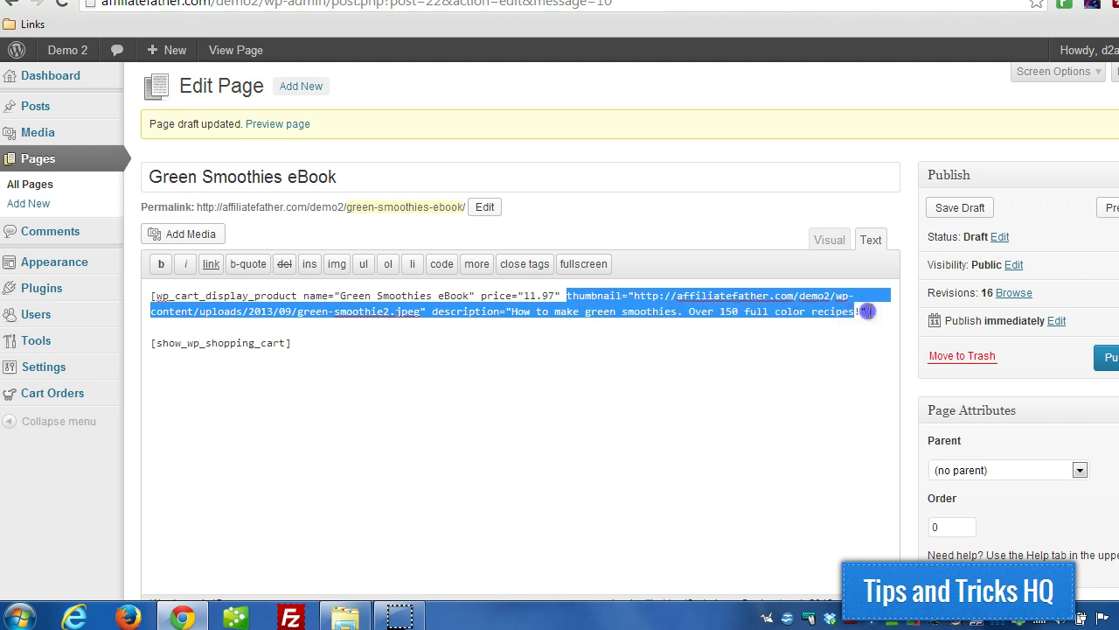
{"action": "left_click", "coordinate": [868, 311]}
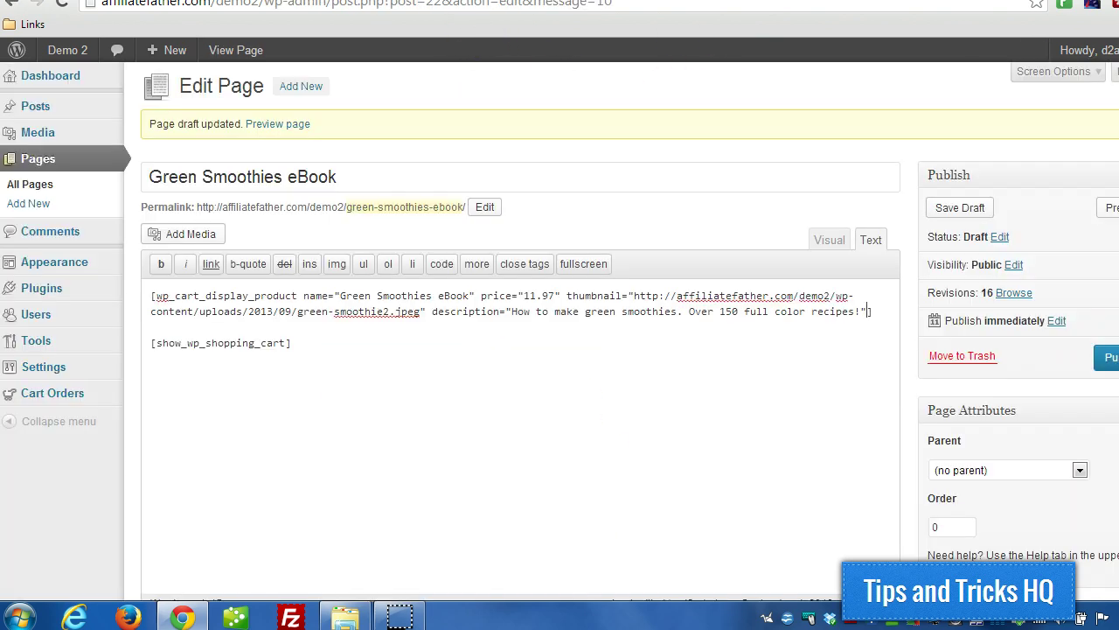
Place the cursor in the product shortcode to add a space before its closing bracket
{"action": "left_click", "coordinate": [507, 344]}
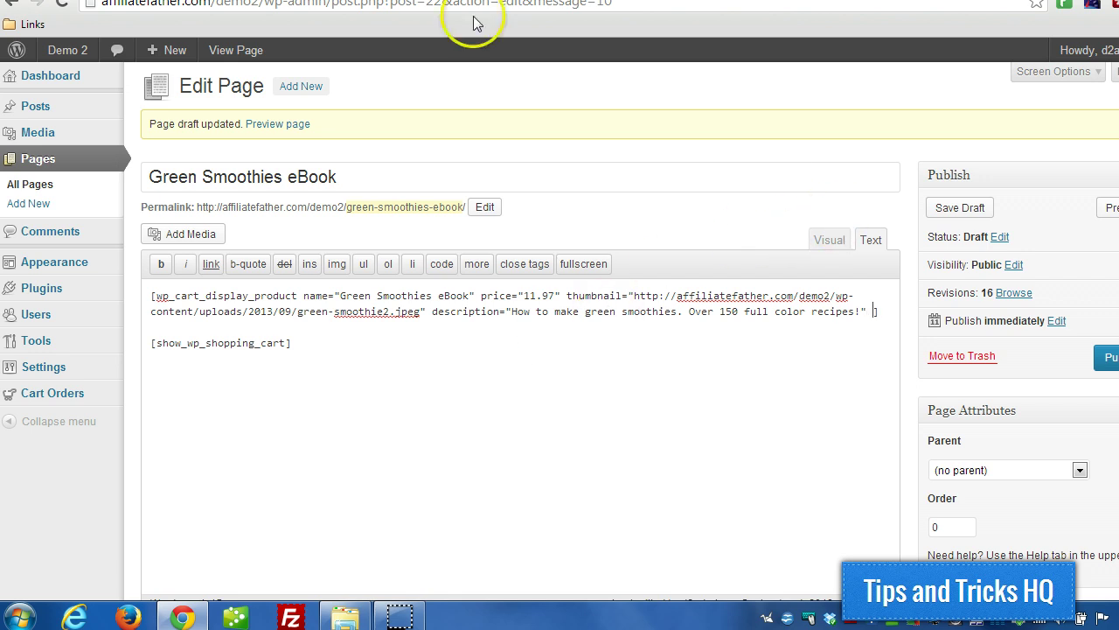
Copy the example file_url line from the Tips and Tricks HQ digital downloads article
{"action": "key", "text": "ctrl+Tab"}
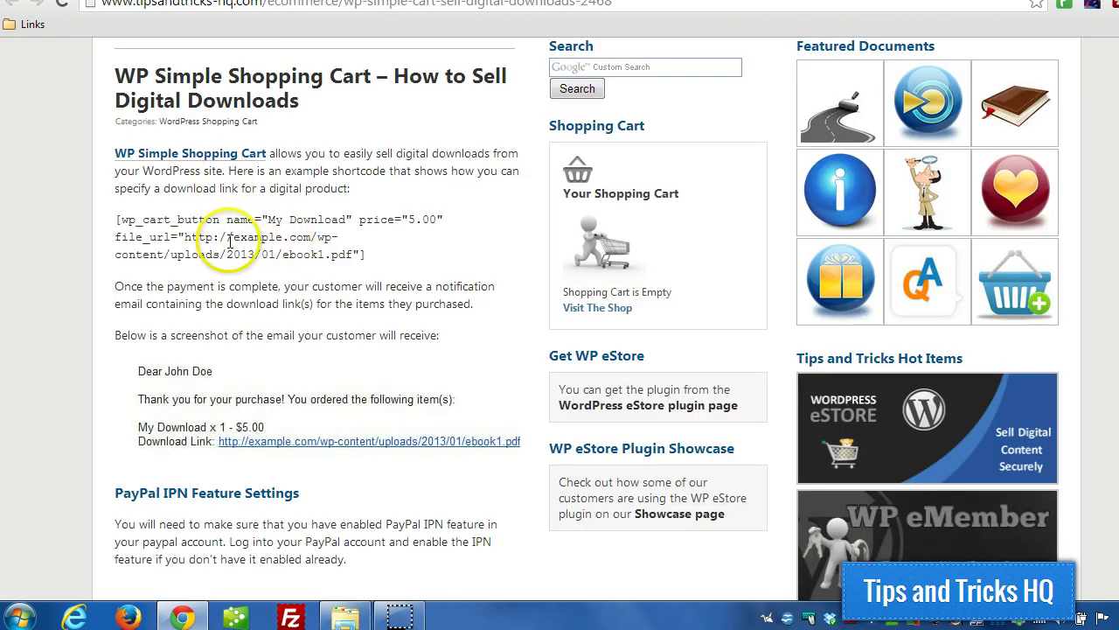
{"action": "left_click_drag", "start_coordinate": [120, 236], "coordinate": [349, 253]}
{"action": "right_click", "coordinate": [323, 250]}
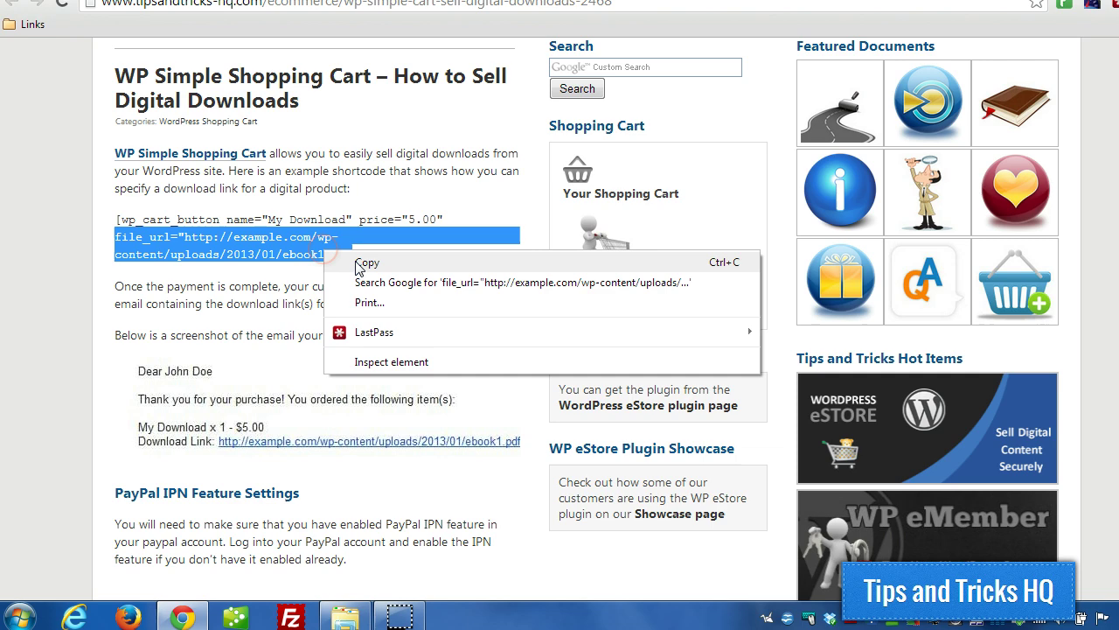
{"action": "left_click", "coordinate": [354, 258]}
{"action": "key", "text": "ctrl+Tab"}
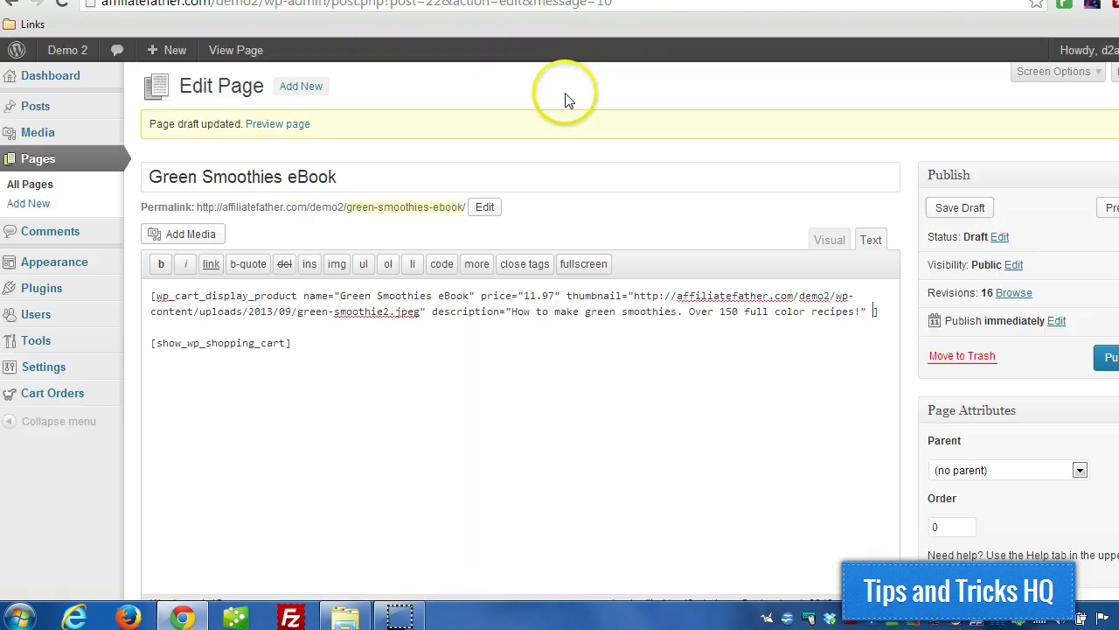
Paste the example file_url parameter into the product shortcode and open the Media Library in a new tab
{"action": "key", "text": "ctrl+v"}
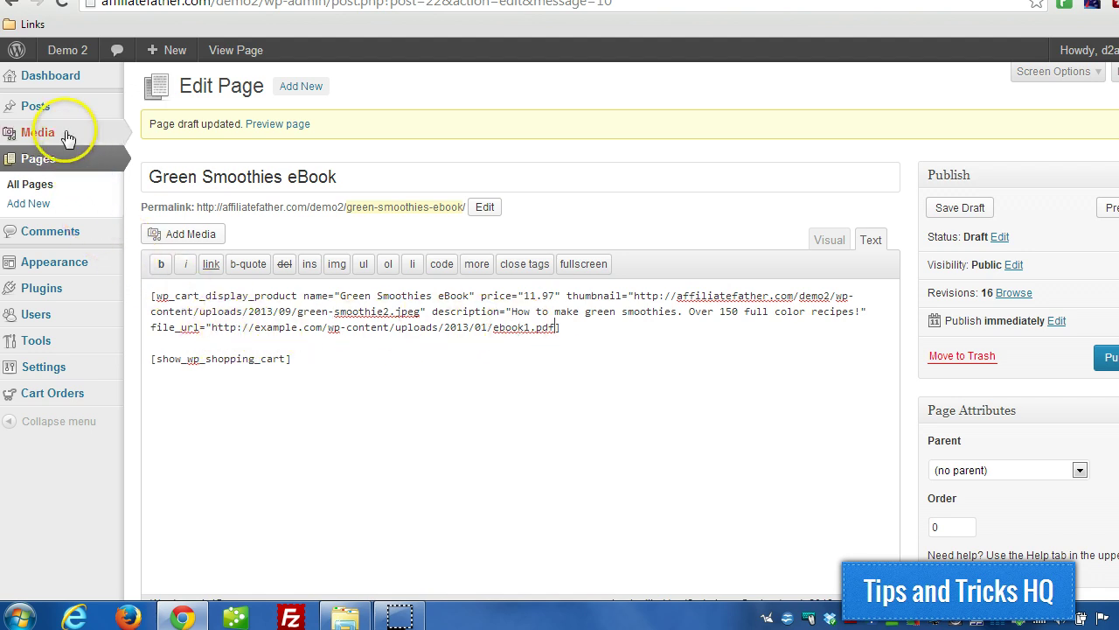
{"action": "mouse_move", "coordinate": [68, 140]}
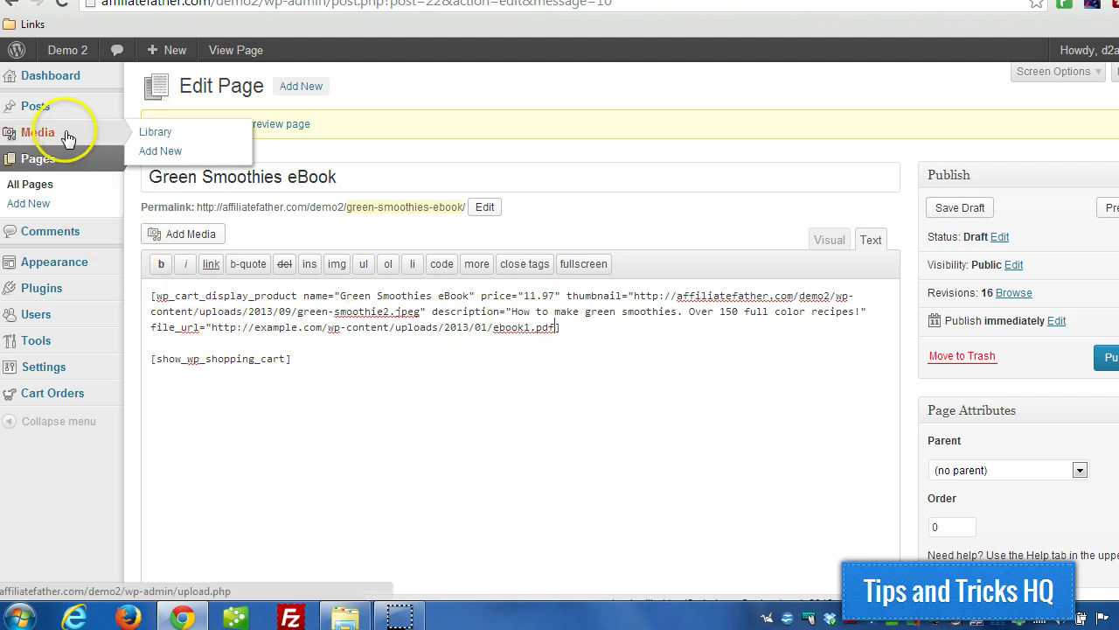
{"action": "right_click", "coordinate": [152, 131]}
{"action": "left_click", "coordinate": [210, 143]}
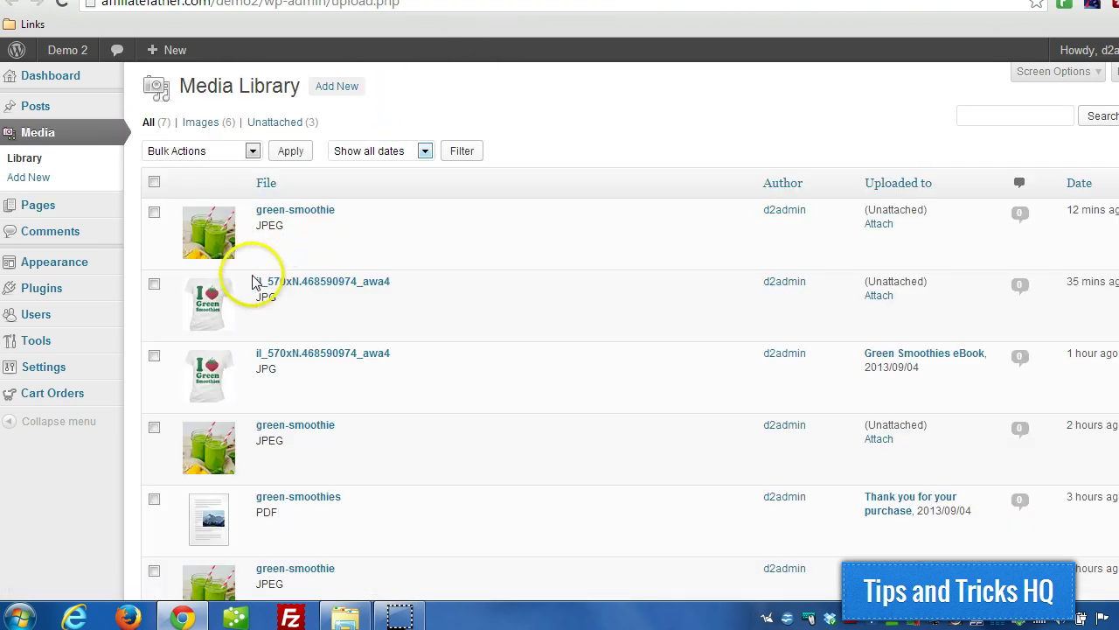
Copy the green-smoothies PDF's File URL from its media details
{"action": "scroll", "coordinate": [253, 411], "scroll_direction": "down", "scroll_amount": 1}
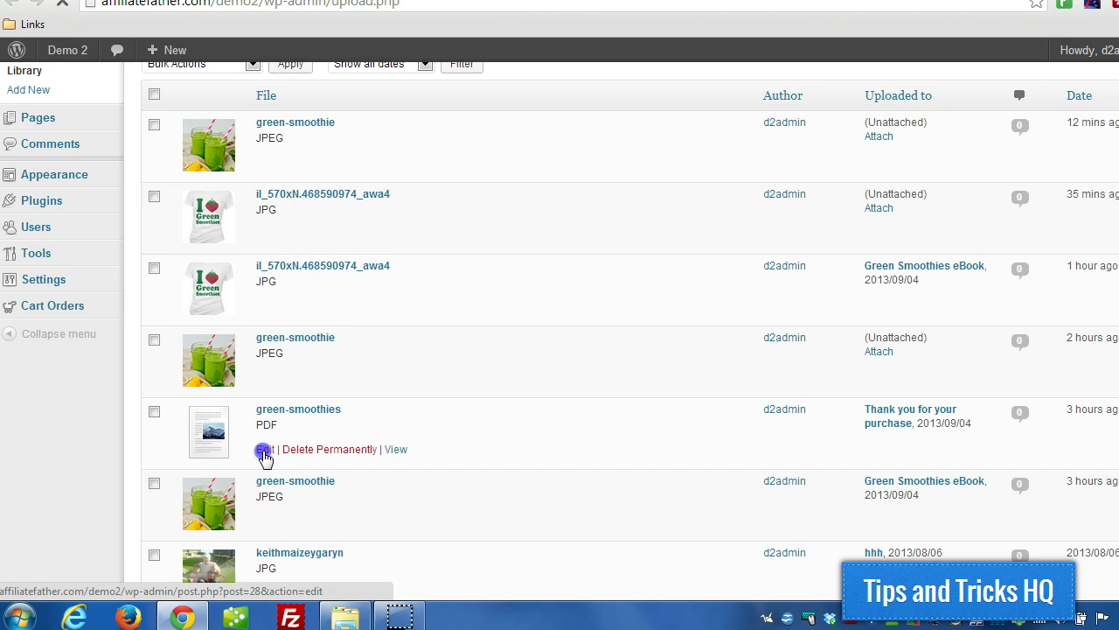
{"action": "left_click", "coordinate": [265, 452]}
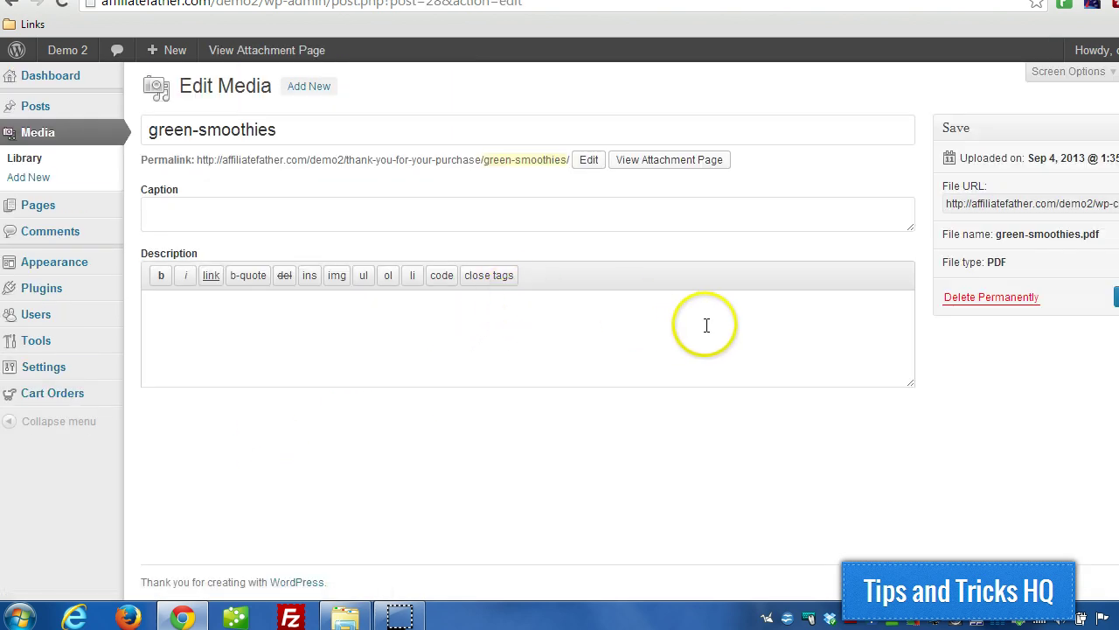
{"action": "left_click", "coordinate": [1014, 206]}
{"action": "right_click", "coordinate": [1021, 215]}
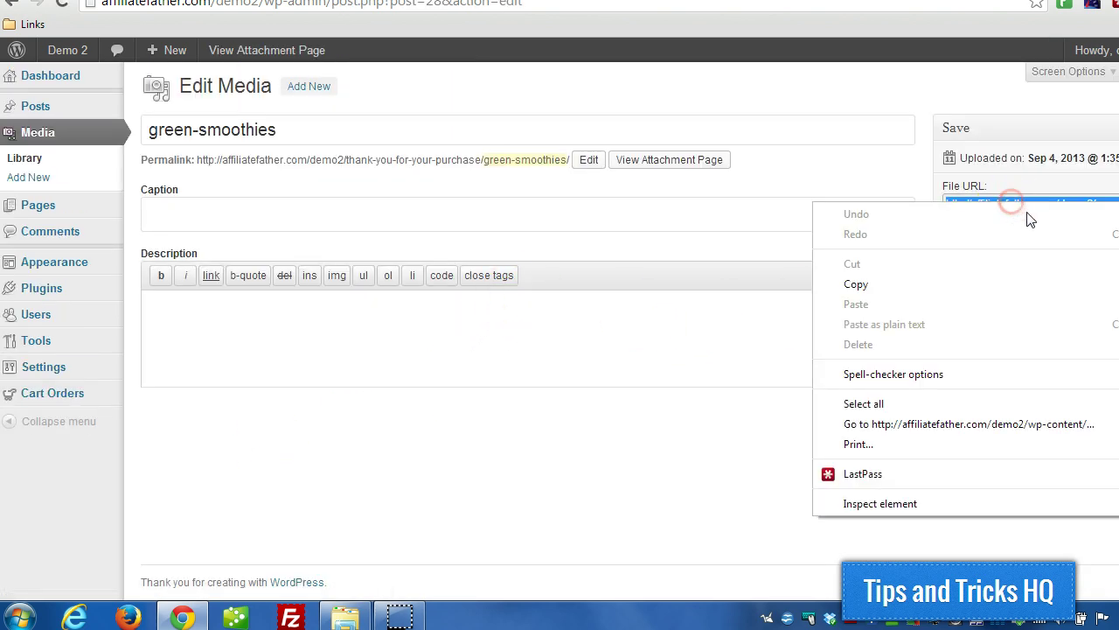
{"action": "left_click", "coordinate": [901, 293]}
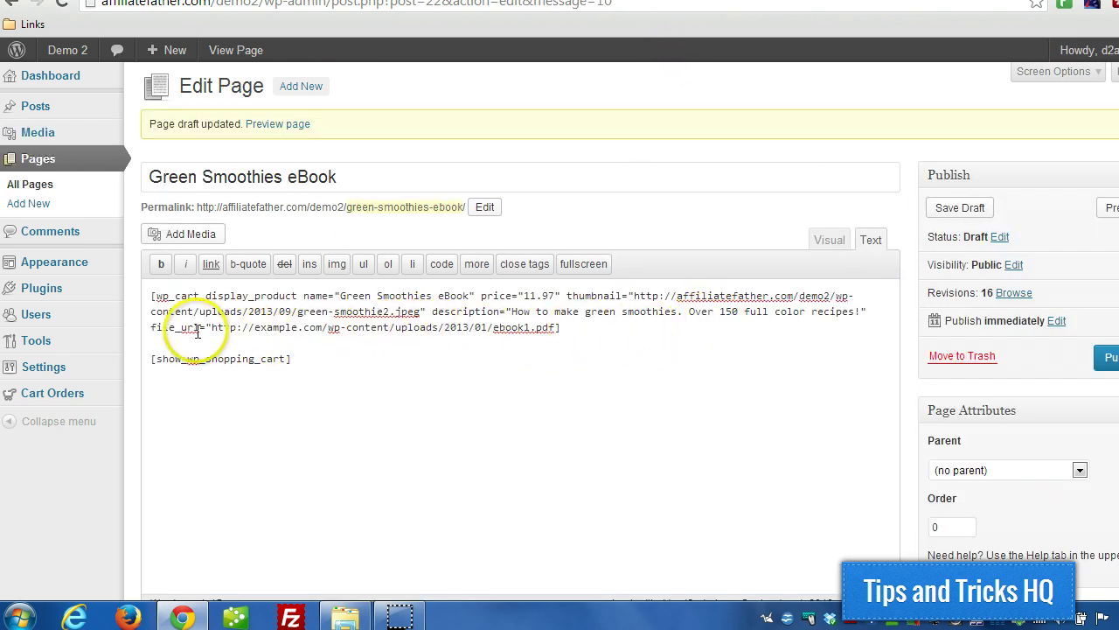
Replace the example.com file_url value with the green-smoothies.pdf URL and save the draft
{"action": "left_click_drag", "start_coordinate": [213, 327], "coordinate": [546, 325]}
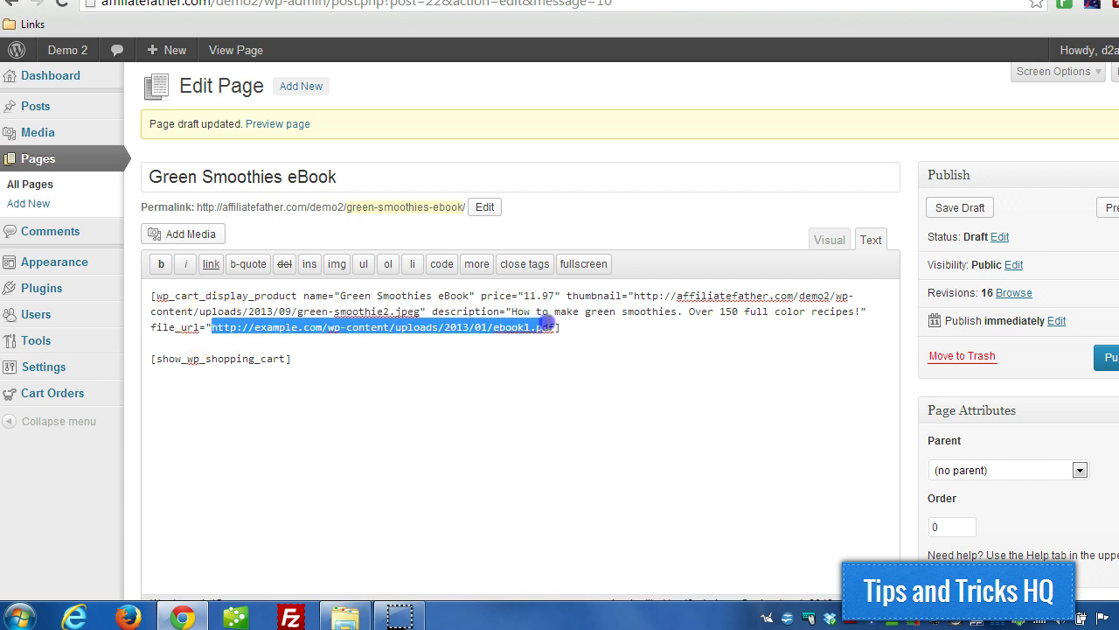
{"action": "right_click", "coordinate": [531, 327]}
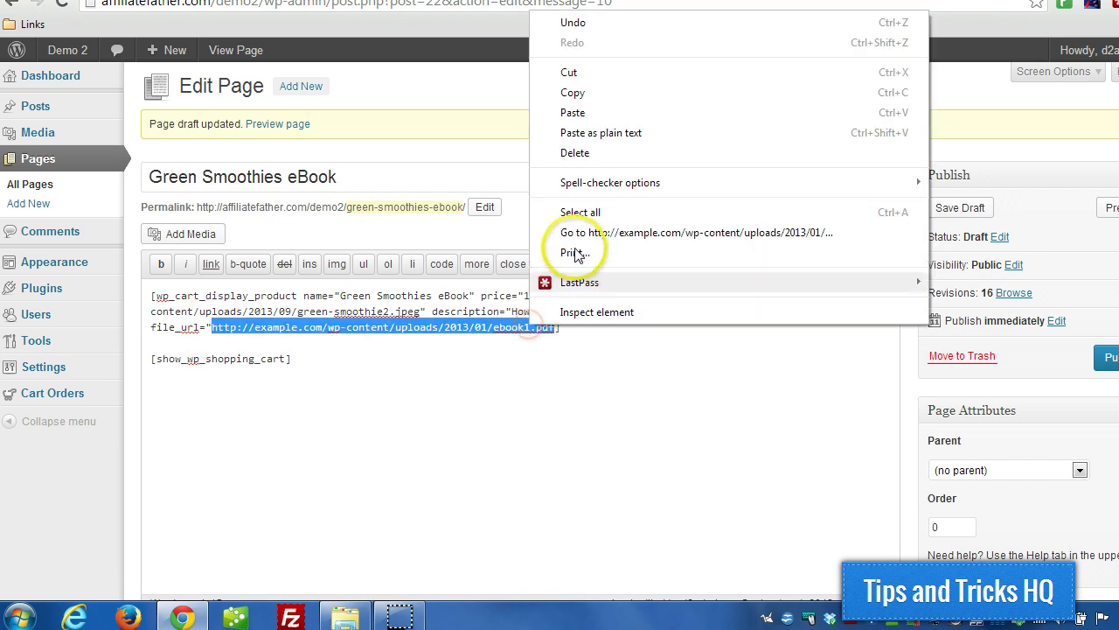
{"action": "left_click", "coordinate": [569, 113]}
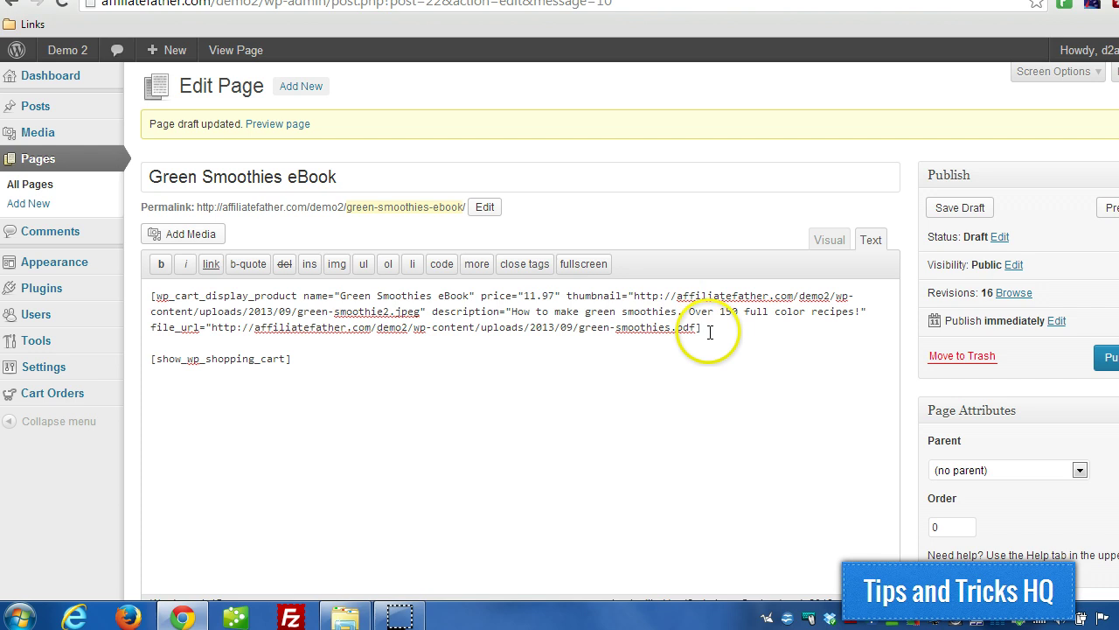
{"action": "left_click", "coordinate": [934, 207]}
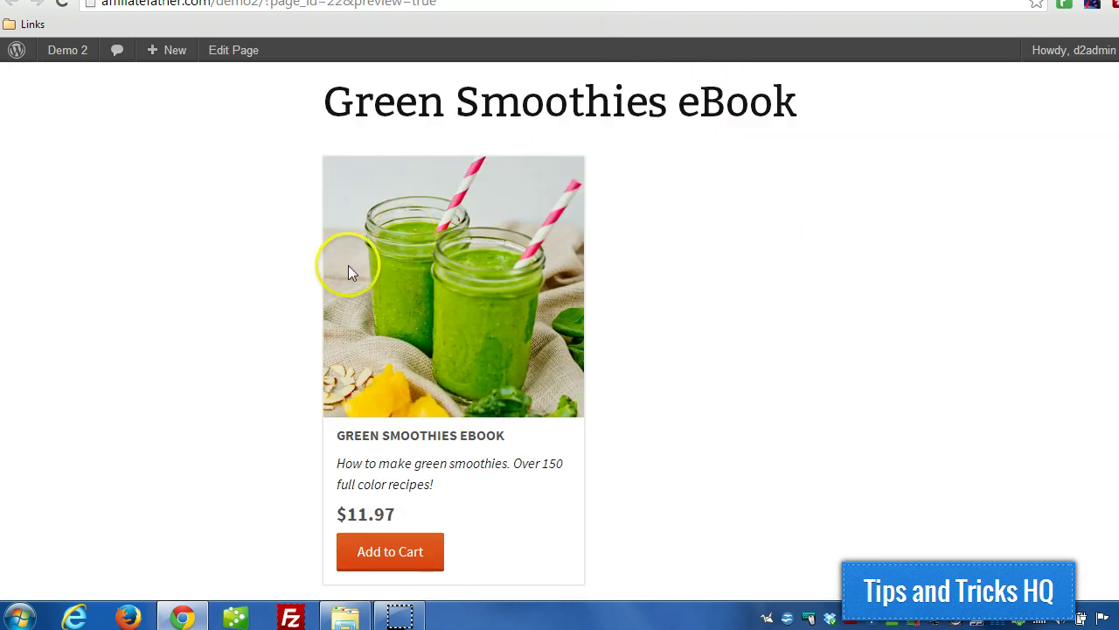
Reload the eBook preview page, then go back to the Edit Page tab
{"action": "left_click", "coordinate": [541, 8]}
{"action": "key", "text": "Return"}
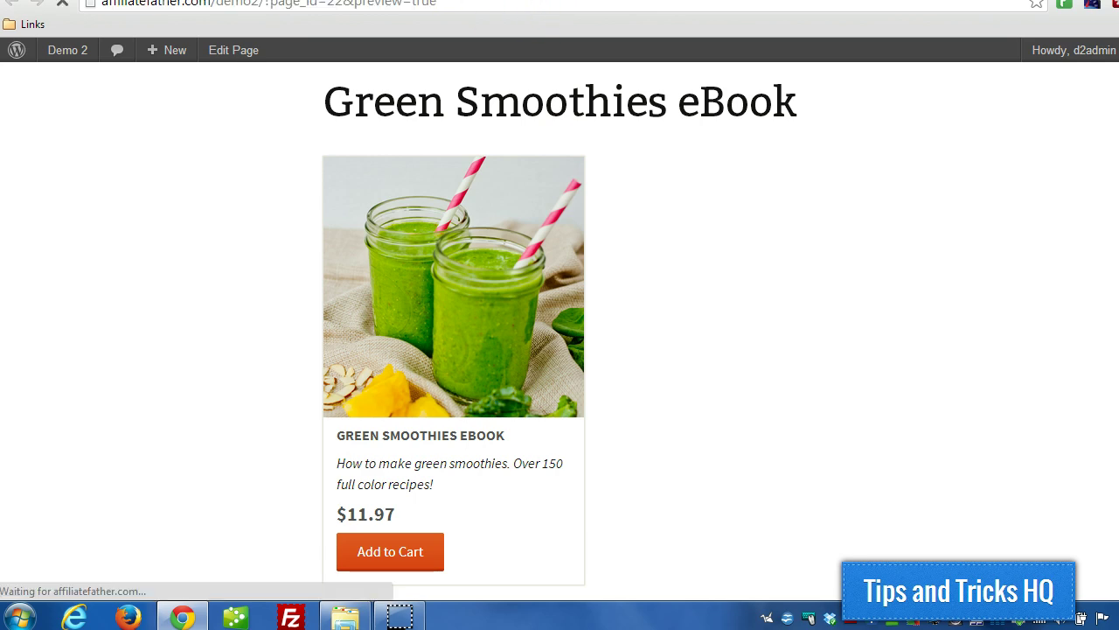
{"action": "key", "text": "ctrl+Tab"}
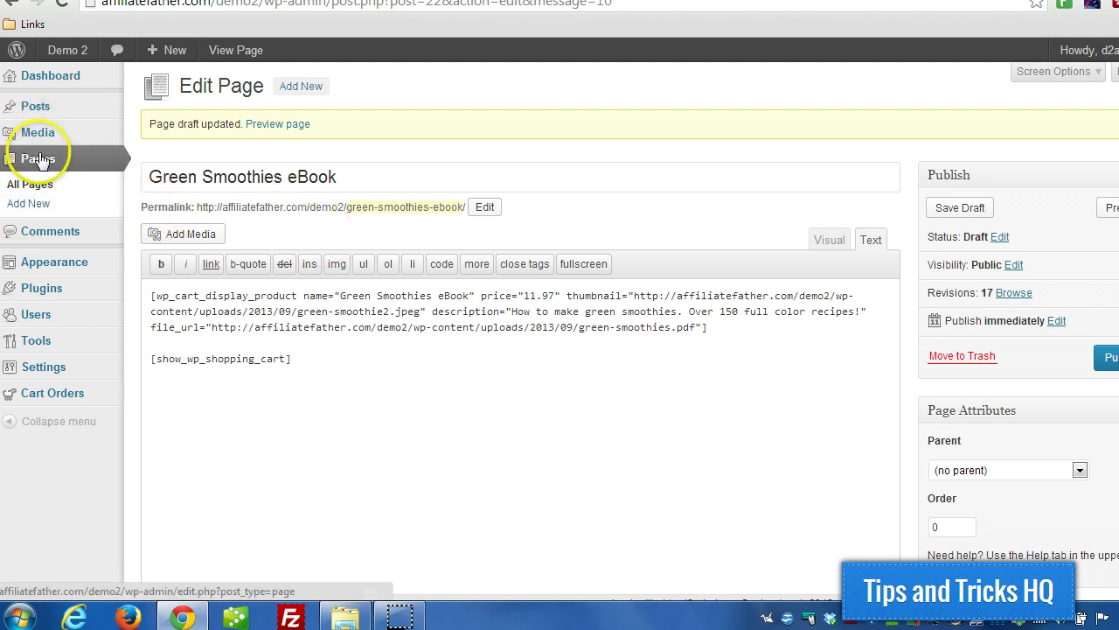
Highlight the new file_url link and the wp_cart_display_product name, then return to the preview
{"action": "left_click", "coordinate": [212, 327]}
{"action": "left_click_drag", "start_coordinate": [212, 327], "coordinate": [696, 327]}
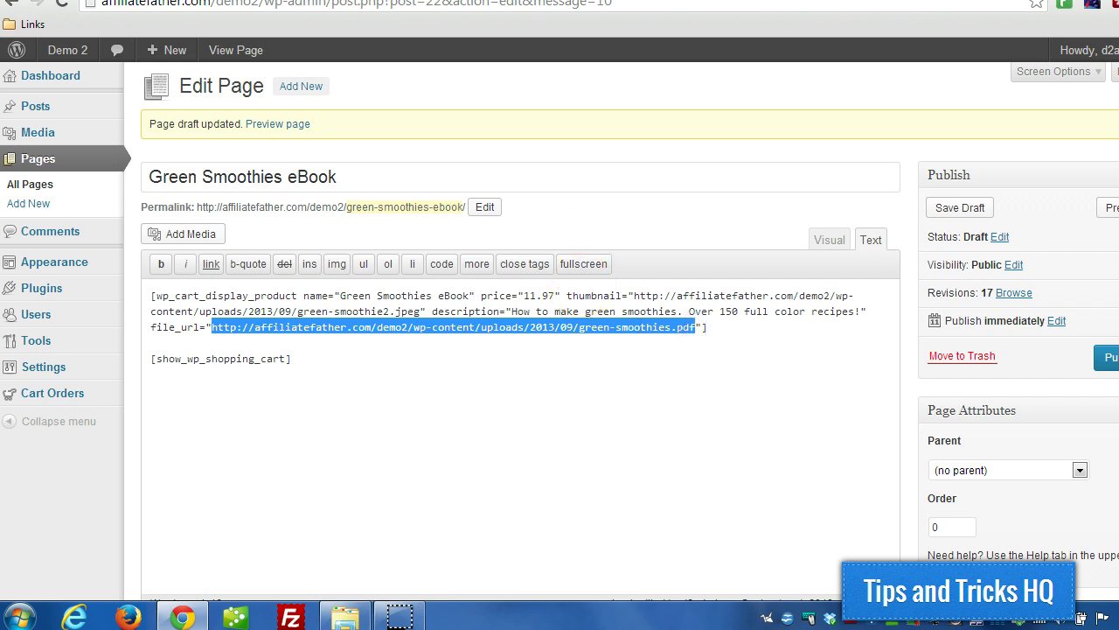
{"action": "left_click", "coordinate": [414, 296]}
{"action": "left_click_drag", "start_coordinate": [147, 323], "coordinate": [701, 327]}
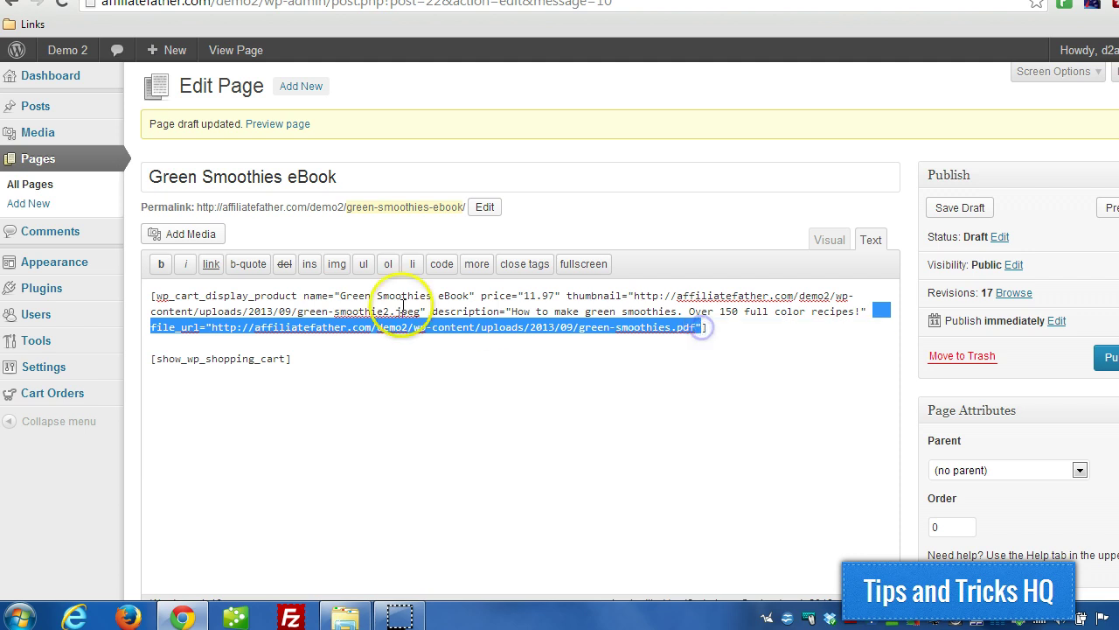
{"action": "left_click_drag", "start_coordinate": [155, 295], "coordinate": [307, 295]}
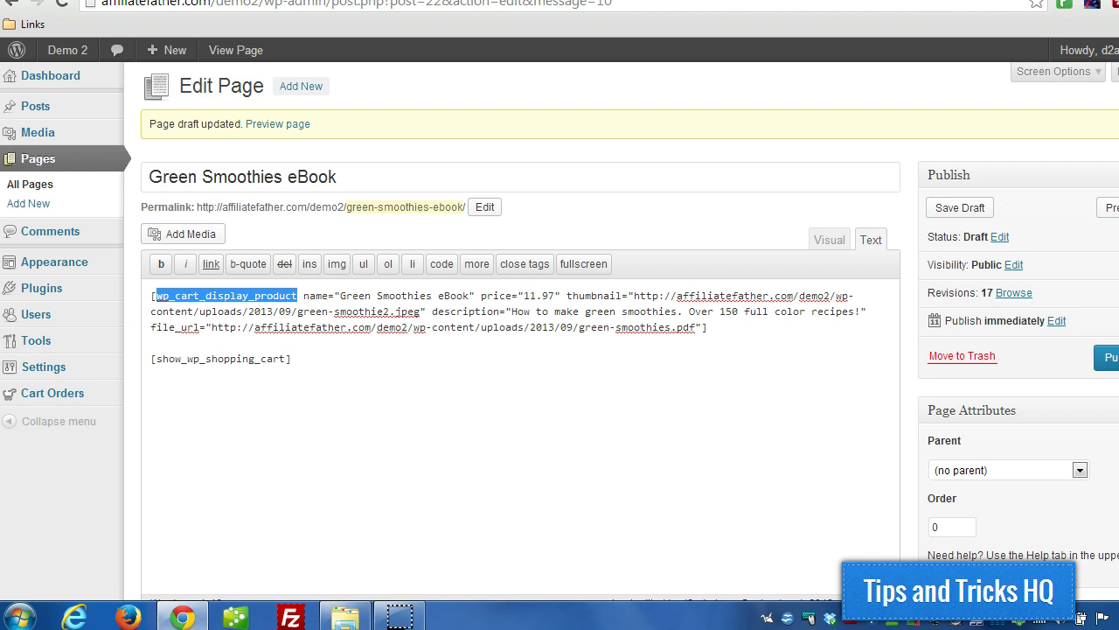
{"action": "left_click", "coordinate": [525, 0]}
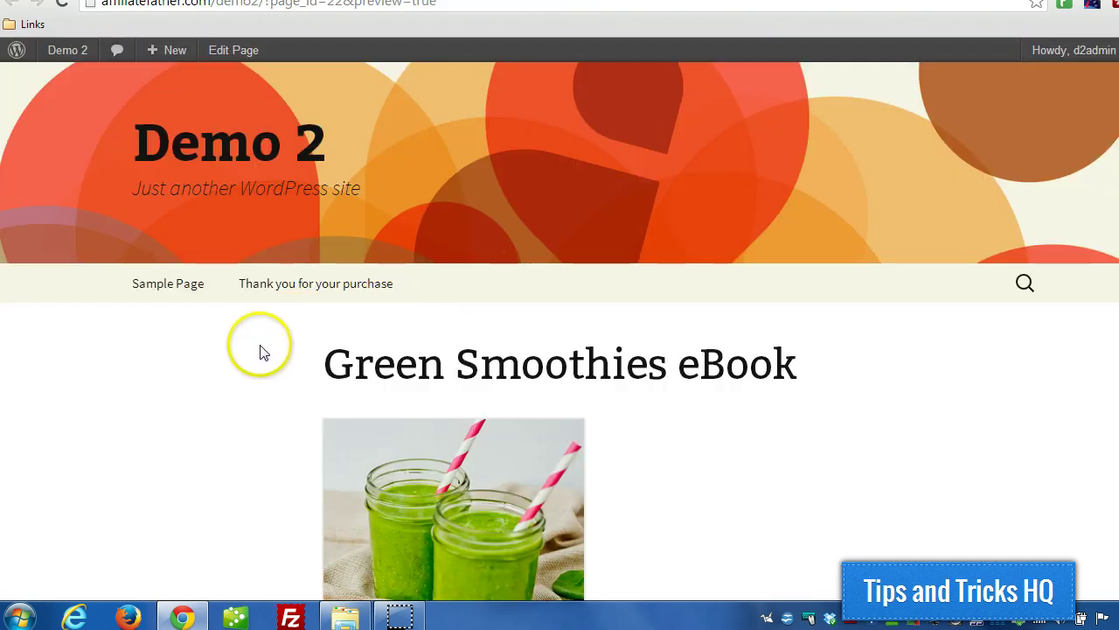
{"action": "scroll", "coordinate": [723, 358], "scroll_direction": "down", "scroll_amount": 2}
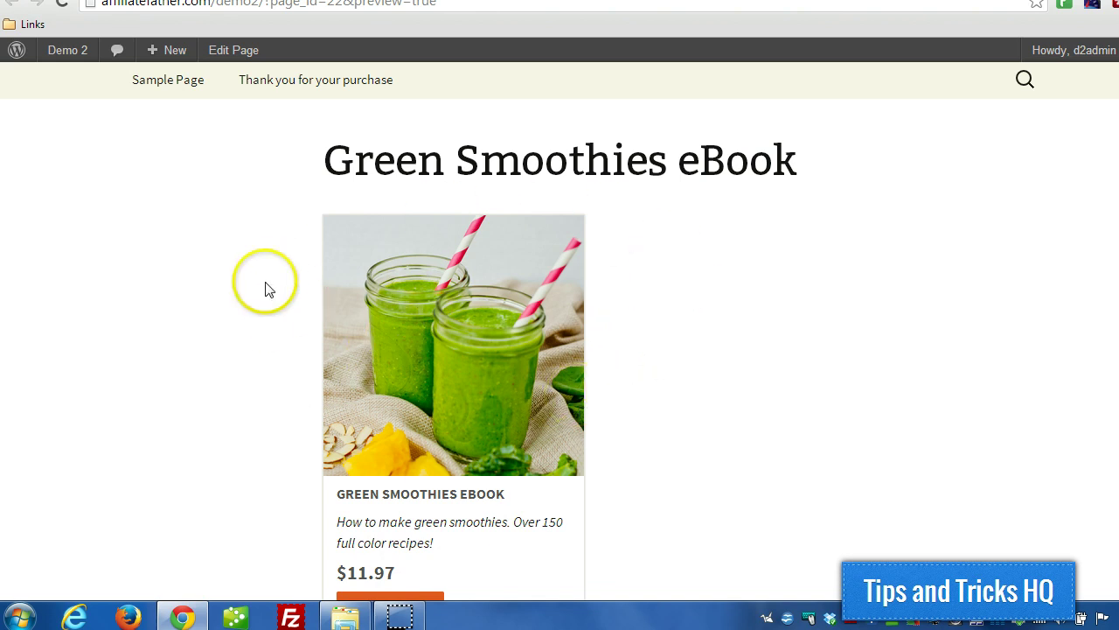
{"action": "scroll", "coordinate": [210, 289], "scroll_direction": "down", "scroll_amount": 1}
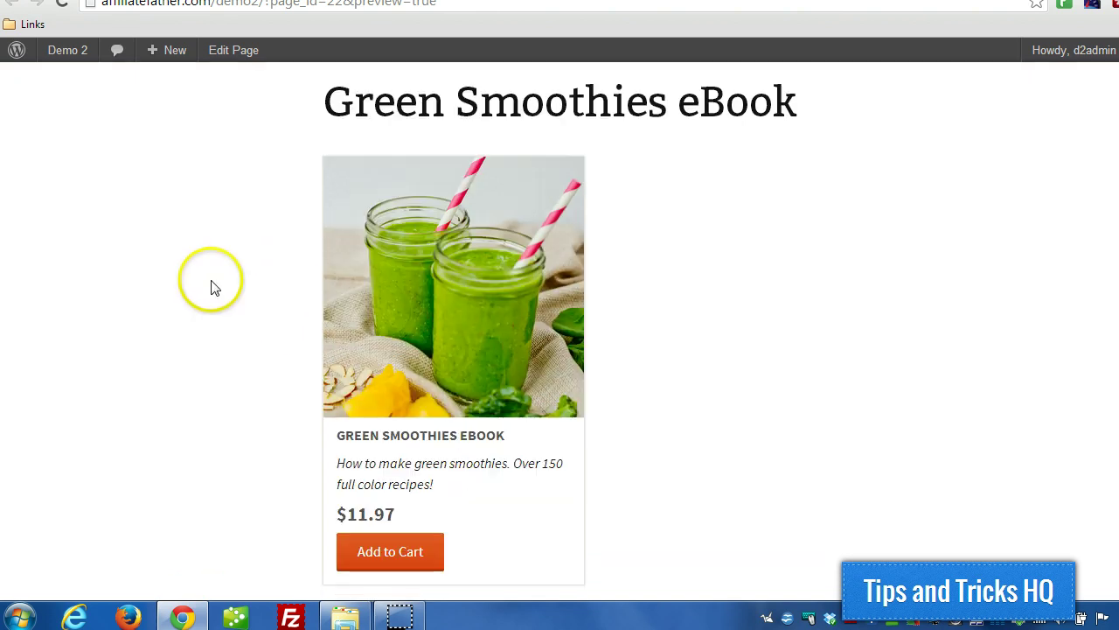